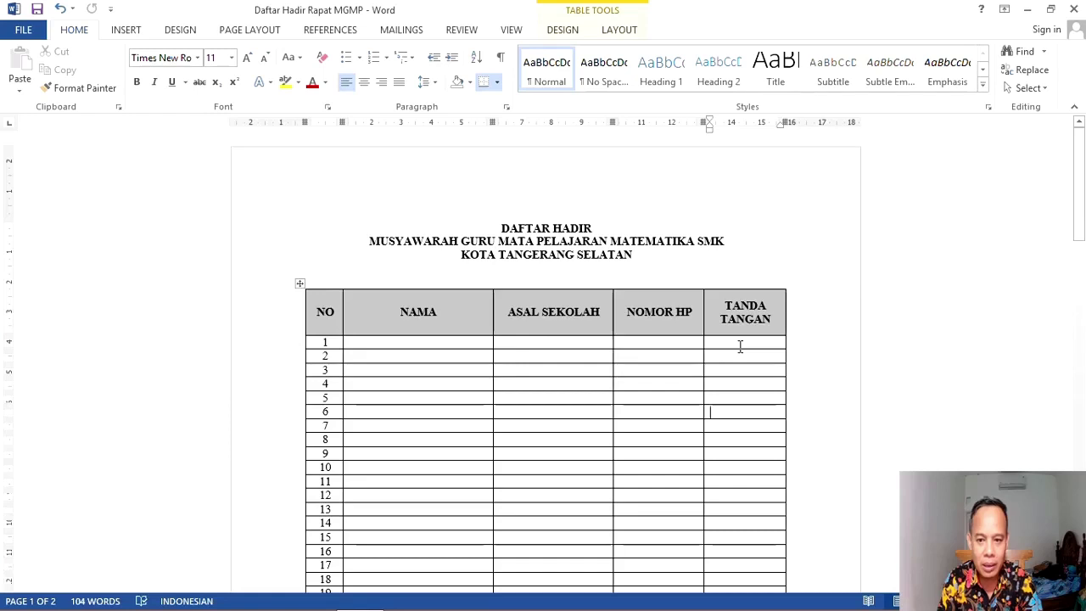
Step: Insert one empty line in each TANDA TANGAN cell of rows 1 through 6
{"action": "left_click", "coordinate": [741, 343]}
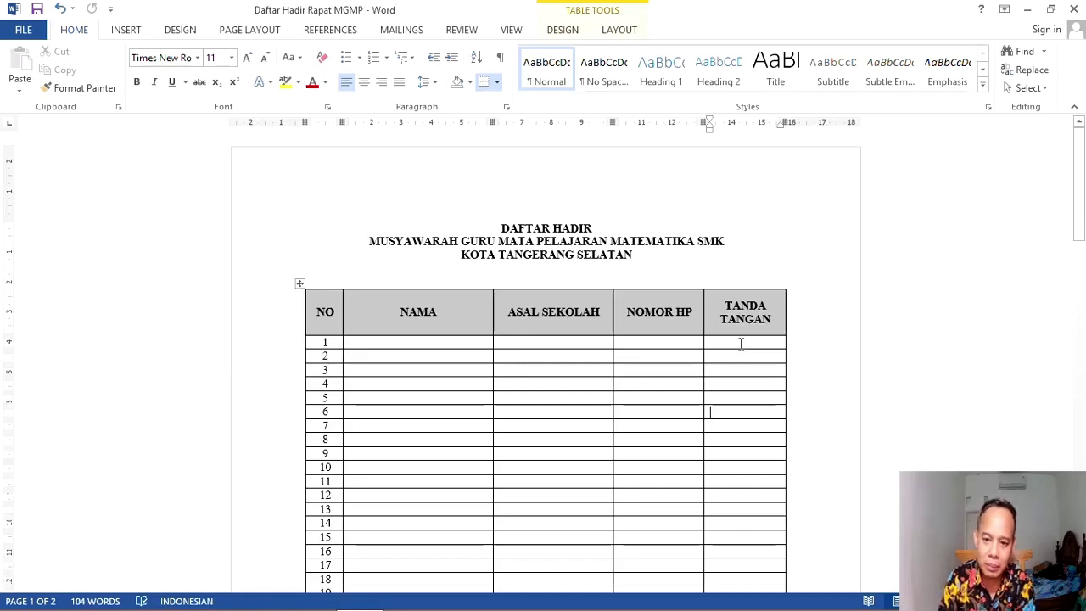
{"action": "key", "text": "Return"}
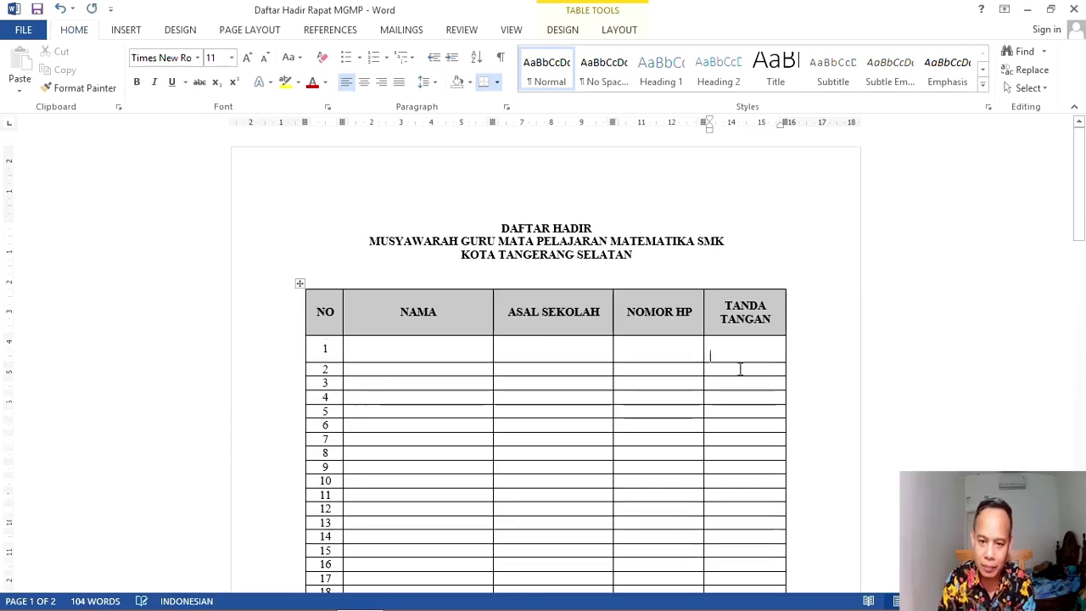
{"action": "left_click", "coordinate": [740, 370]}
{"action": "key", "text": "Return"}
{"action": "left_click", "coordinate": [727, 399]}
{"action": "key", "text": "Return"}
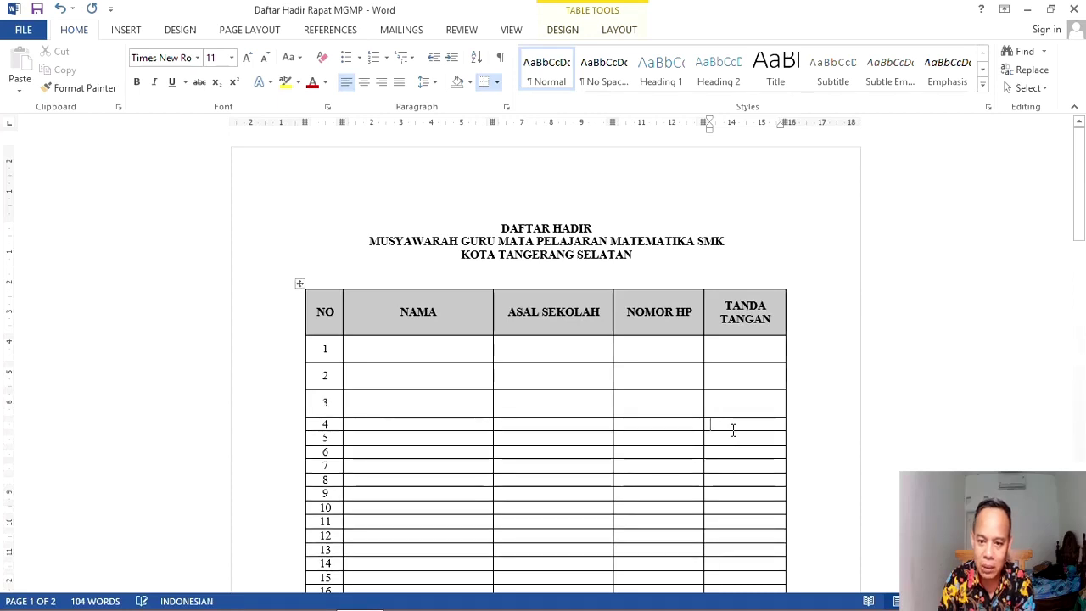
{"action": "key", "text": "Return"}
{"action": "left_click", "coordinate": [735, 451]}
{"action": "key", "text": "Return"}
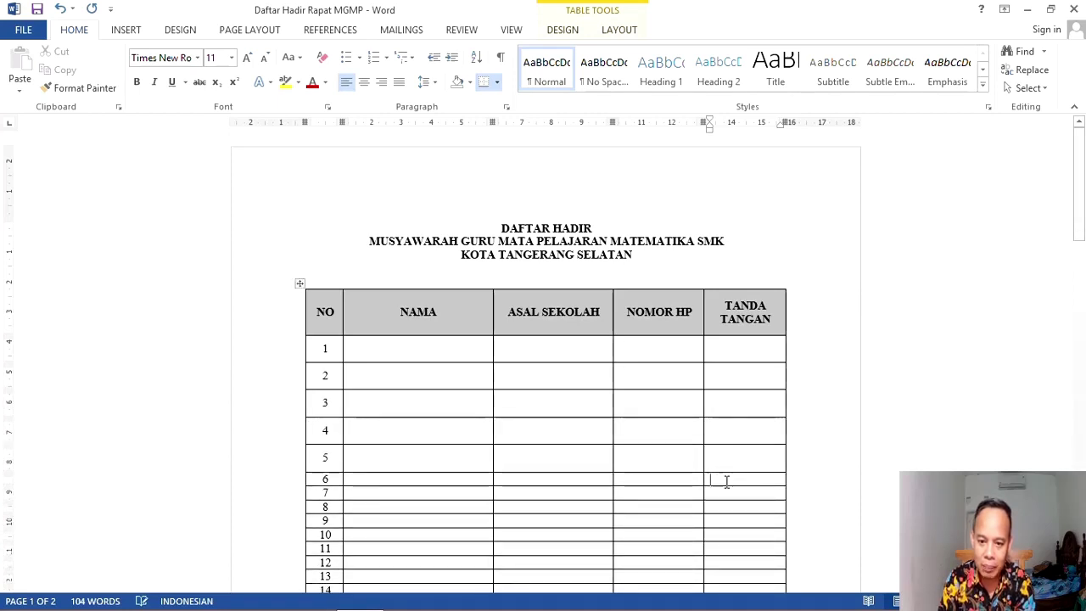
{"action": "key", "text": "Return"}
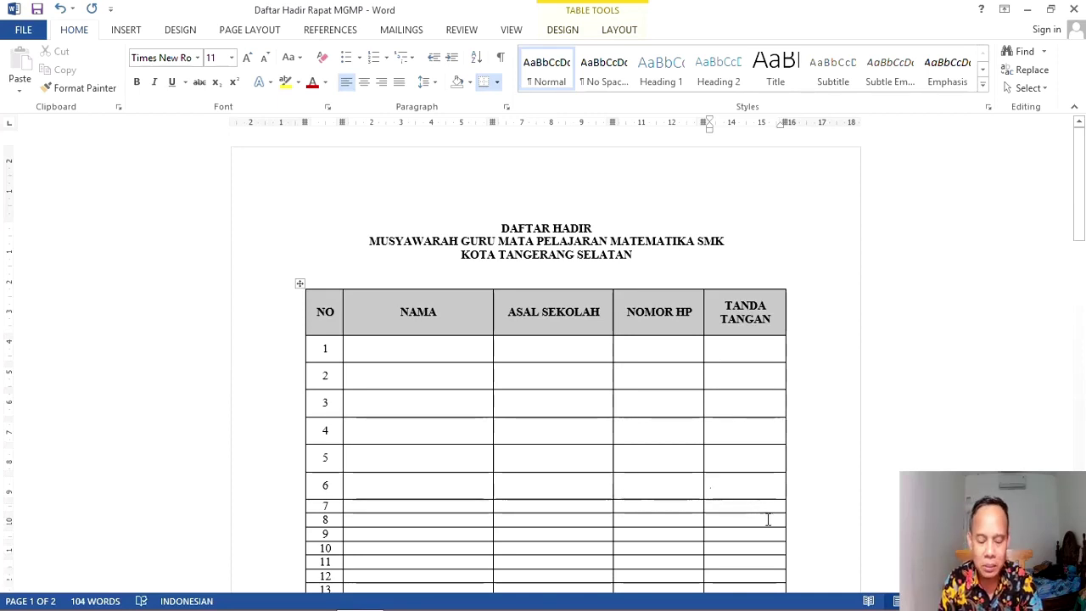
Step: Undo the four most recent blank-line insertions in the signature cells
{"action": "left_click", "coordinate": [61, 9]}
{"action": "left_click", "coordinate": [61, 10]}
{"action": "left_click", "coordinate": [61, 9]}
{"action": "left_click", "coordinate": [61, 9]}
{"action": "left_click", "coordinate": [61, 9]}
{"action": "left_click", "coordinate": [61, 9]}
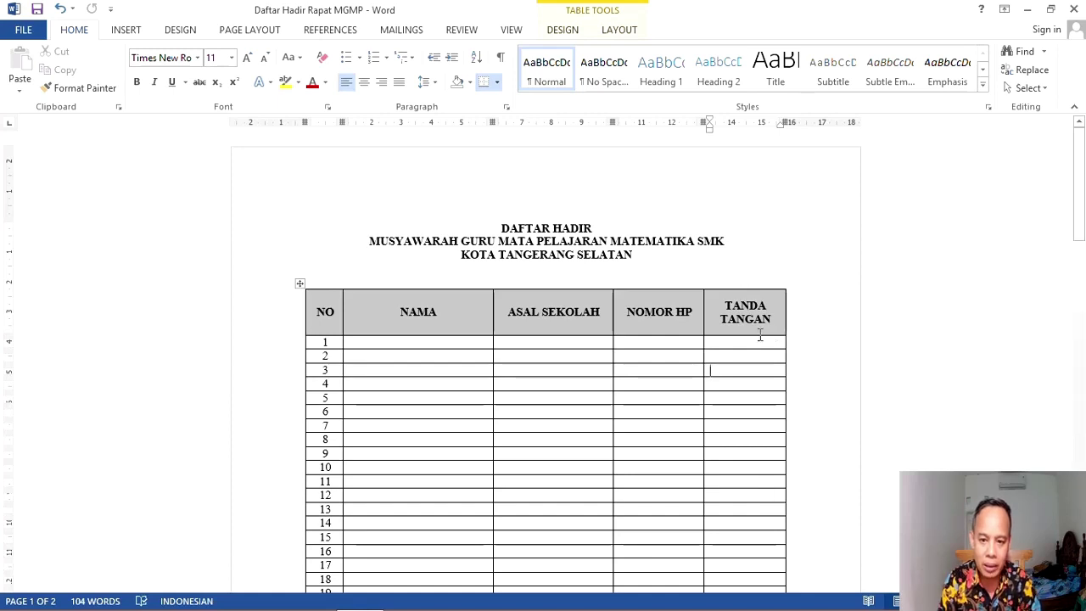
Step: Add a blank line to the TANDA TANGAN cells of rows 1–3
{"action": "mouse_move", "coordinate": [1083, 179]}
{"action": "left_mouse_down"}
{"action": "mouse_move", "coordinate": [1078, 450]}
{"action": "mouse_move", "coordinate": [1078, 183]}
{"action": "left_mouse_up"}
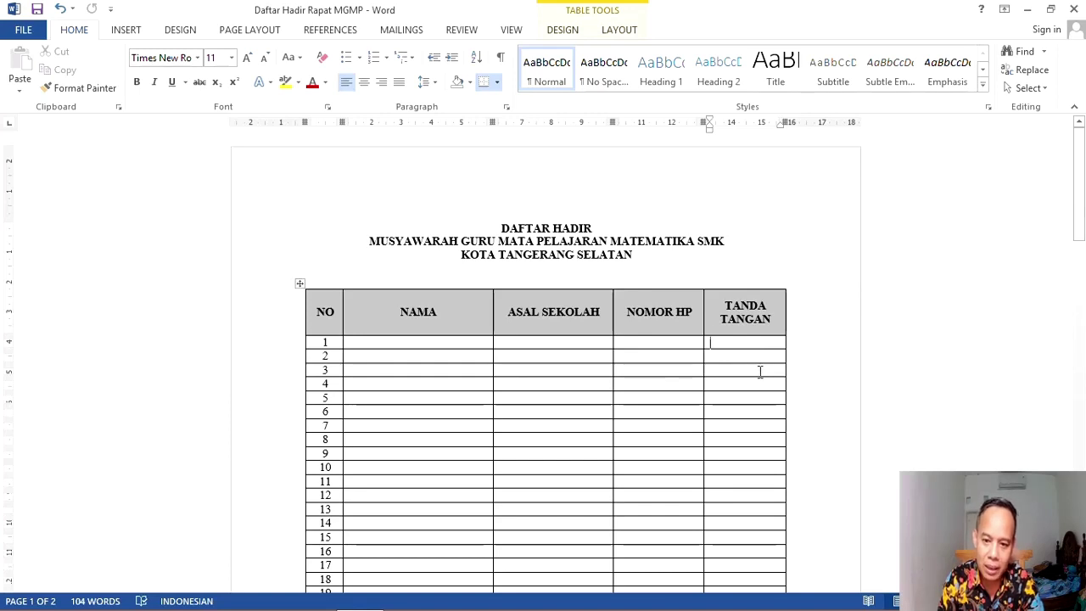
{"action": "left_click", "coordinate": [736, 369]}
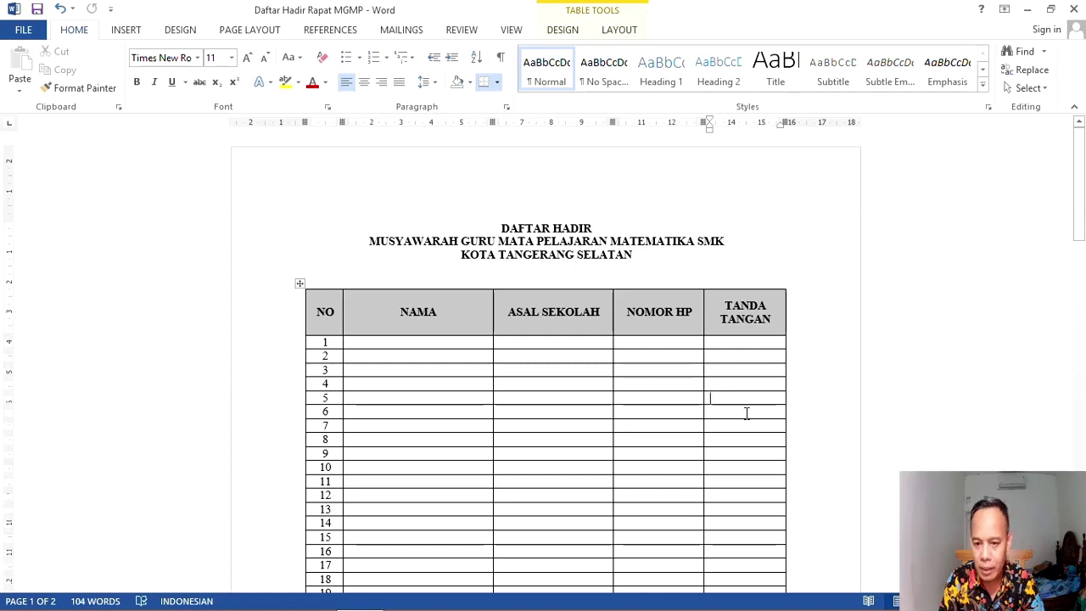
{"action": "left_click", "coordinate": [746, 414]}
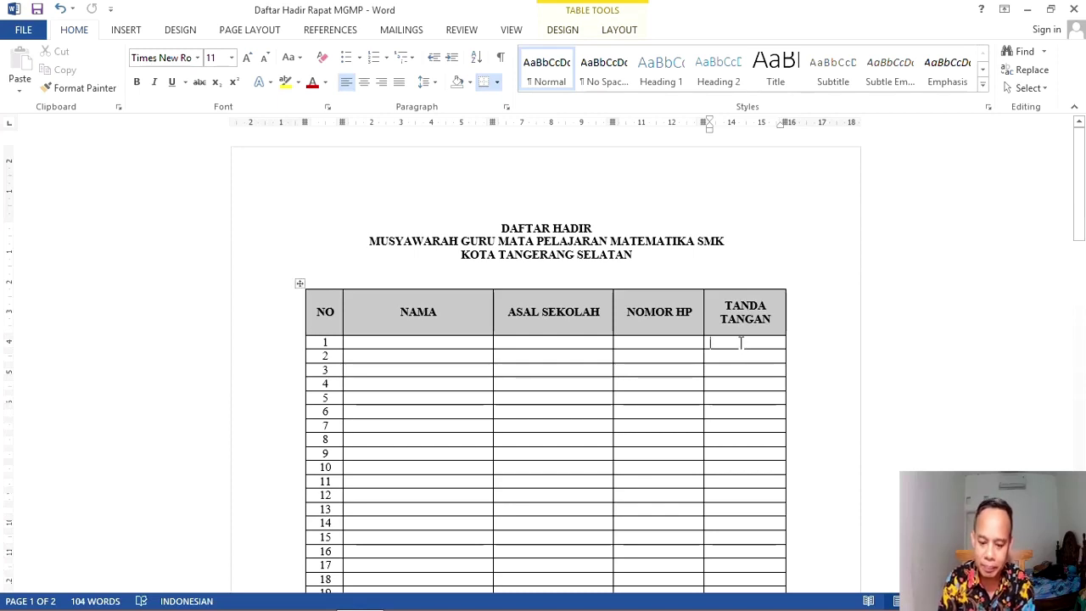
{"action": "key", "text": "Return"}
{"action": "left_click", "coordinate": [739, 369]}
{"action": "key", "text": "Return"}
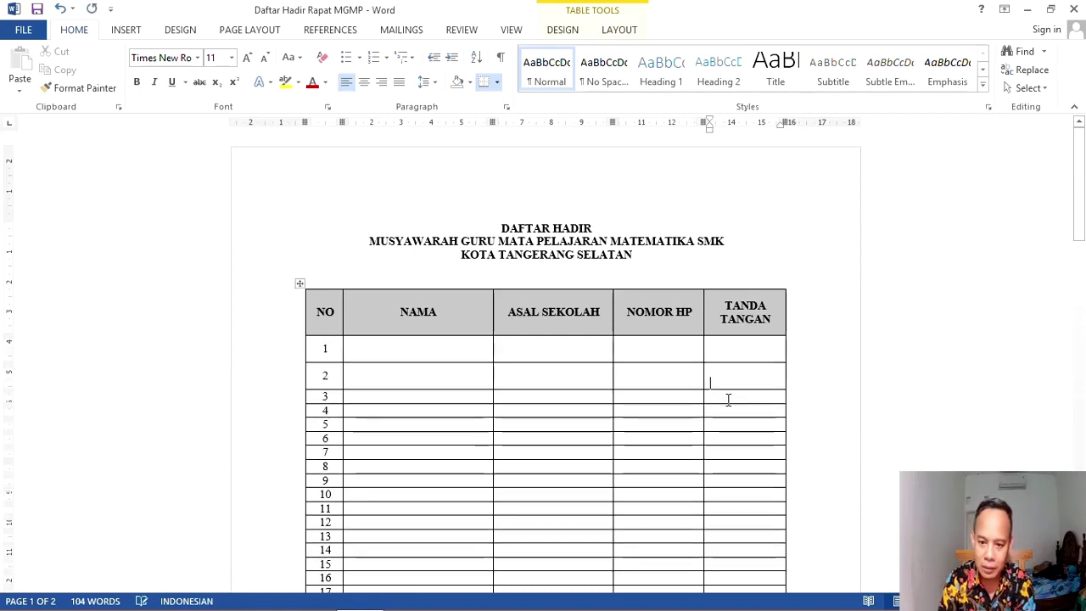
{"action": "left_click", "coordinate": [728, 397]}
{"action": "key", "text": "Return"}
Step: Add a blank line to the TANDA TANGAN cells of rows 4–6
{"action": "left_click", "coordinate": [730, 427]}
{"action": "key", "text": "Return"}
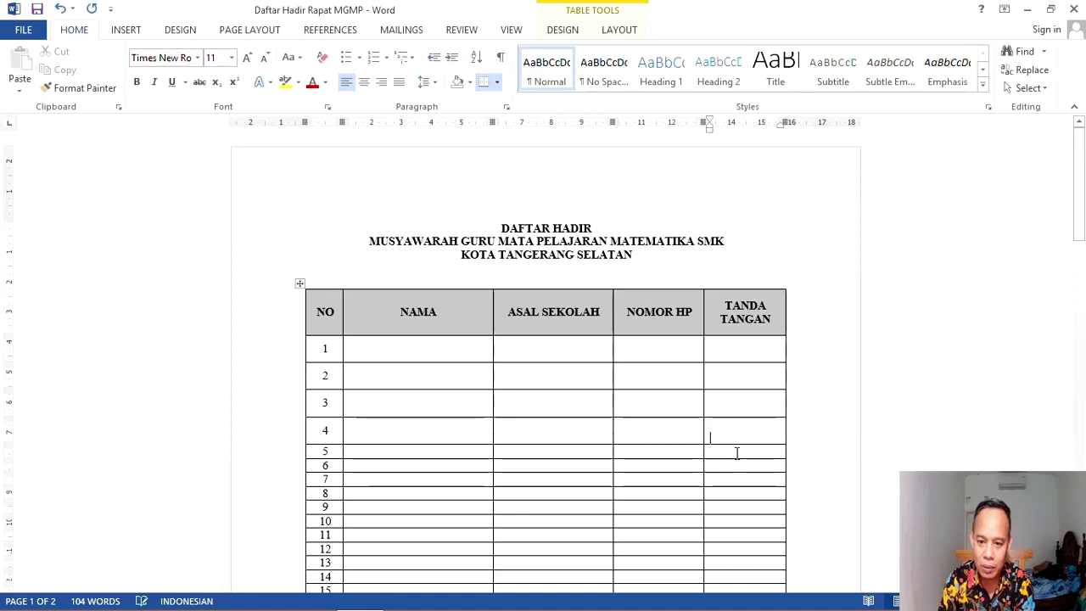
{"action": "left_click", "coordinate": [736, 453]}
{"action": "key", "text": "Return"}
{"action": "left_click", "coordinate": [726, 481]}
{"action": "key", "text": "Return"}
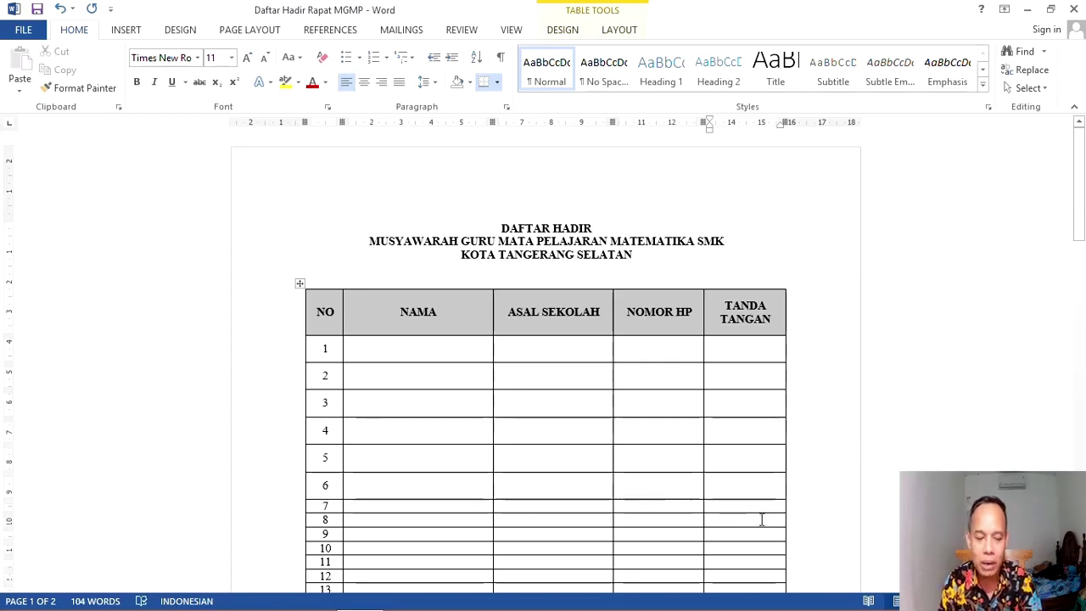
Step: Undo the four most recent blank-line insertions in the signature cells
{"action": "left_click", "coordinate": [61, 9]}
{"action": "left_click", "coordinate": [62, 10]}
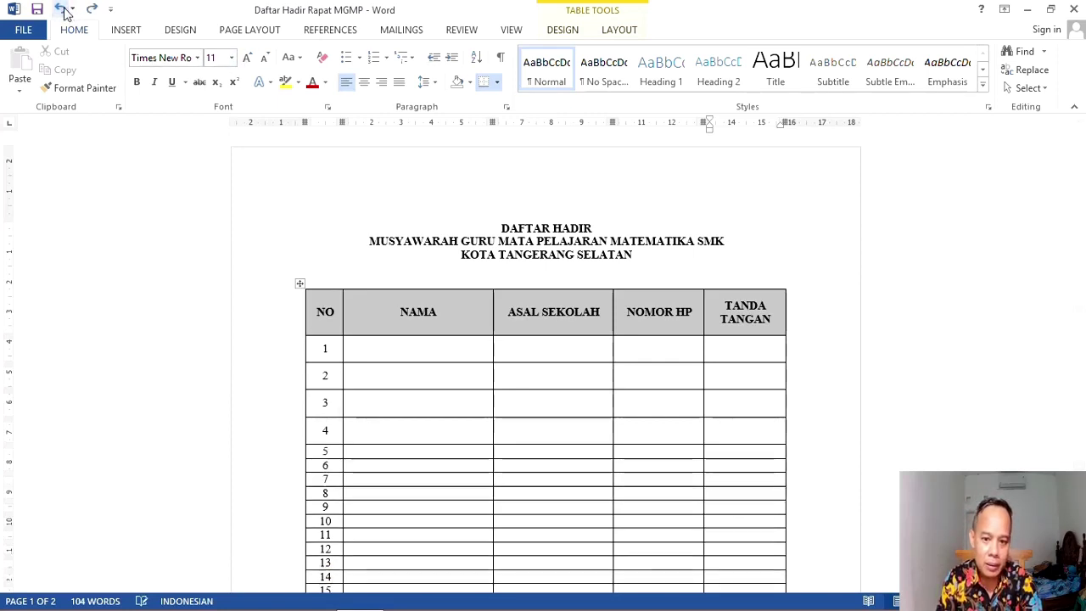
{"action": "left_click", "coordinate": [61, 9]}
{"action": "left_click", "coordinate": [61, 10]}
{"action": "left_click", "coordinate": [61, 10]}
{"action": "left_click", "coordinate": [62, 10]}
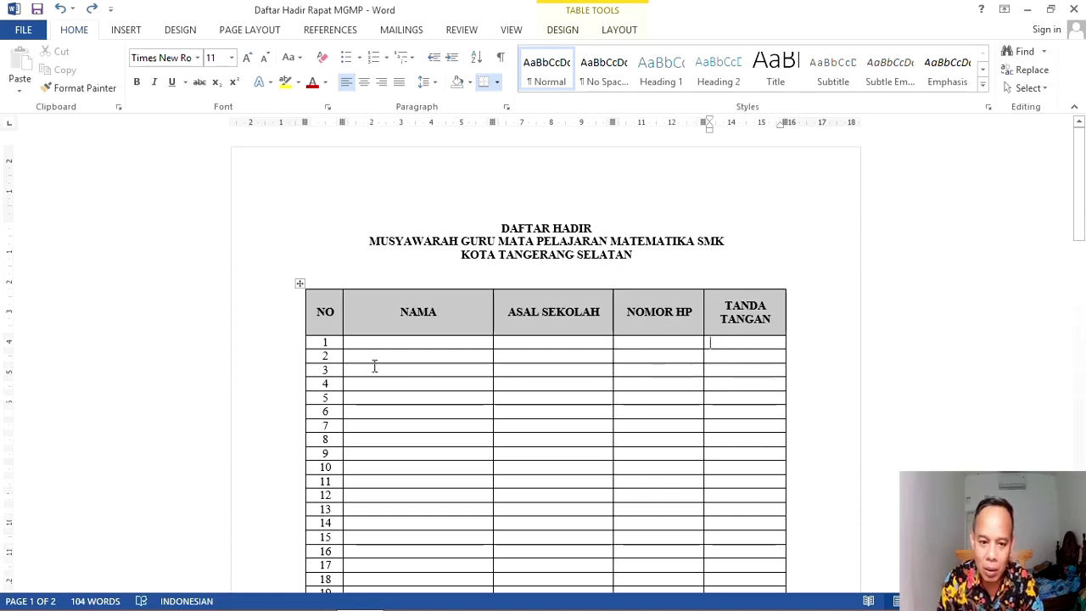
Step: Select the numbered table cells from row 1 down to row 75
{"action": "mouse_move", "coordinate": [336, 344]}
{"action": "left_mouse_down"}
{"action": "mouse_move", "coordinate": [693, 606]}
{"action": "mouse_move", "coordinate": [721, 499]}
{"action": "left_mouse_up"}
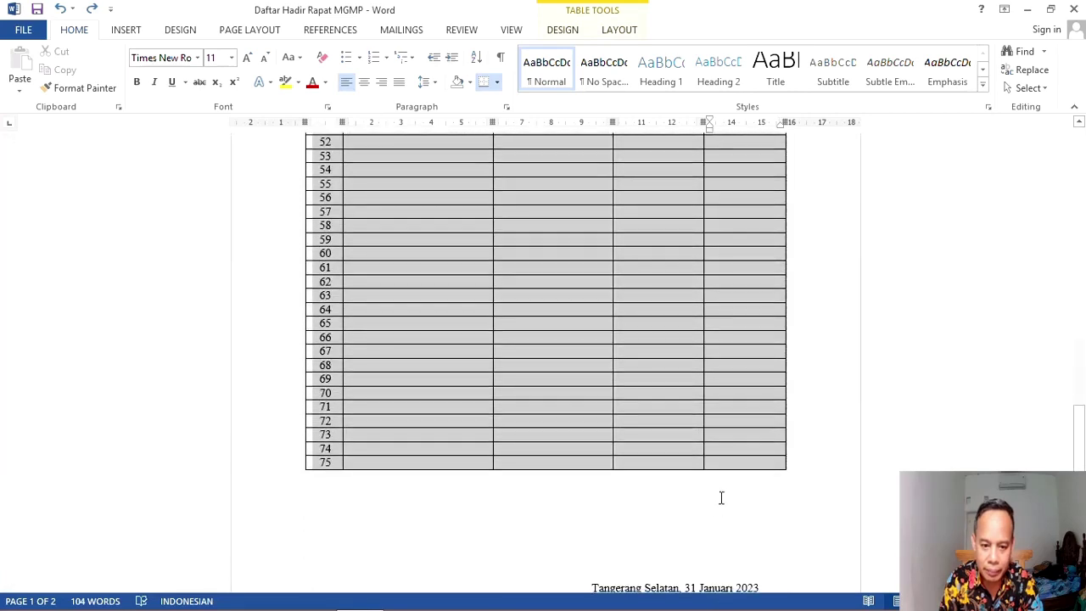
{"action": "left_click_drag", "start_coordinate": [647, 602], "coordinate": [645, 587]}
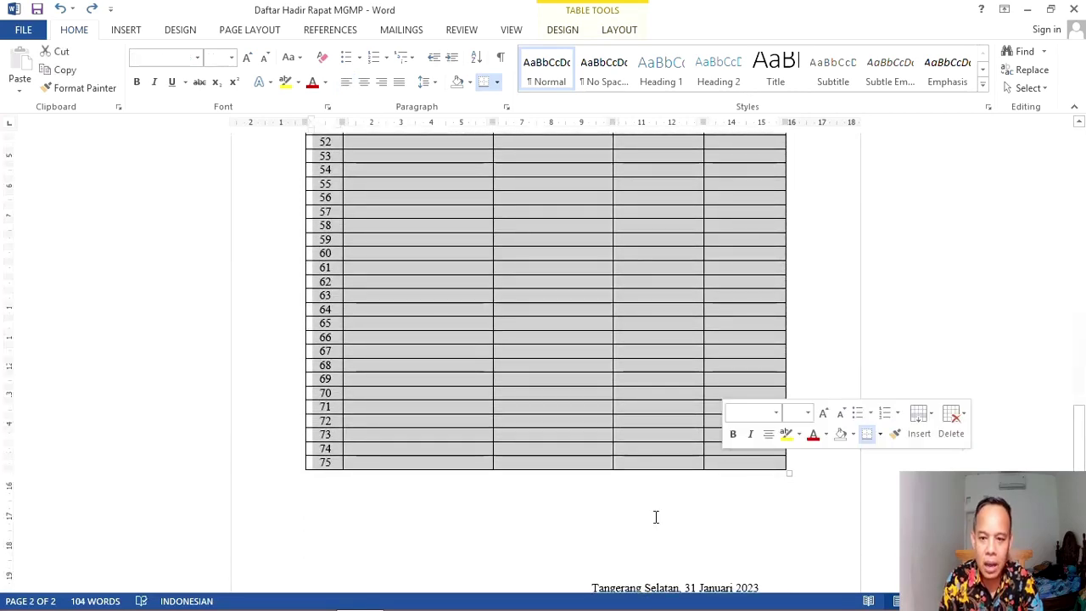
{"action": "scroll", "coordinate": [654, 505], "scroll_direction": "up", "scroll_amount": 5}
{"action": "scroll", "coordinate": [650, 484], "scroll_direction": "up", "scroll_amount": 3}
{"action": "scroll", "coordinate": [650, 472], "scroll_direction": "up", "scroll_amount": 5}
{"action": "scroll", "coordinate": [650, 470], "scroll_direction": "up", "scroll_amount": 2}
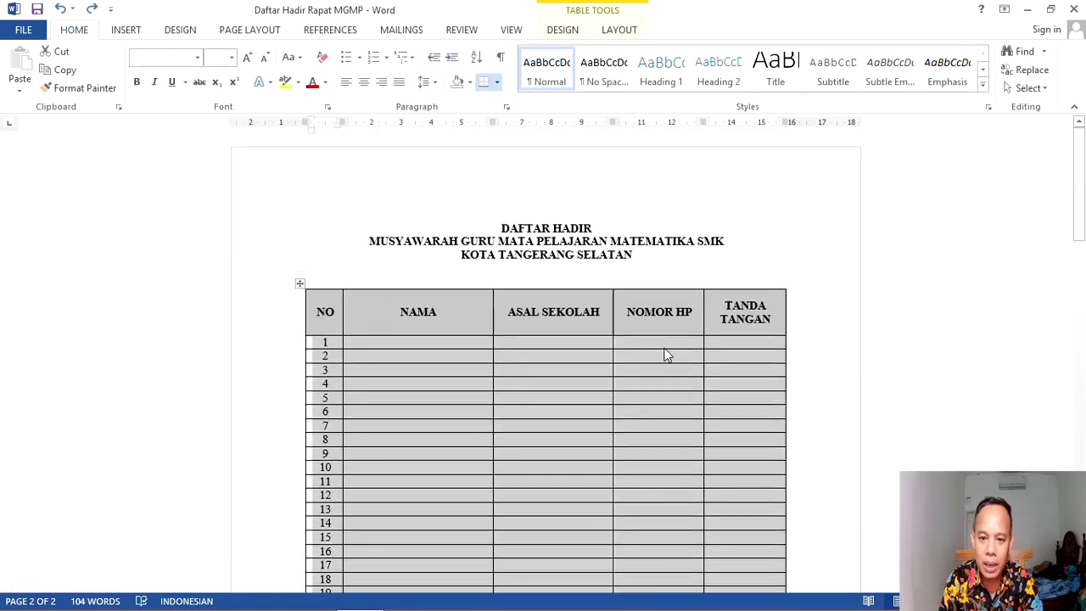
Step: Reselect just the ASAL SEKOLAH cells of rows 1 to 75
{"action": "left_click", "coordinate": [633, 269]}
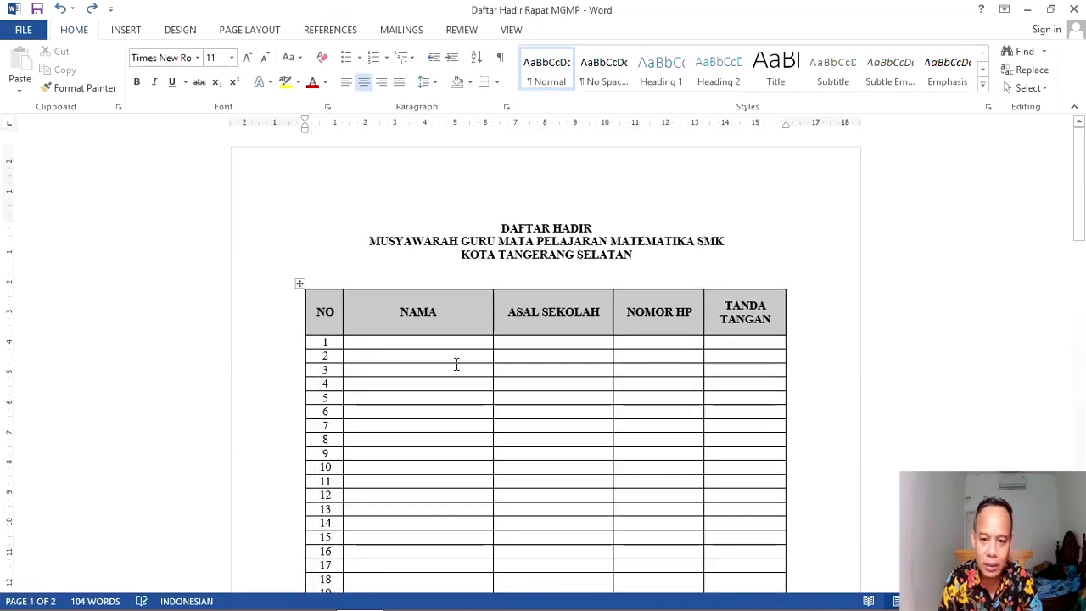
{"action": "mouse_move", "coordinate": [531, 345]}
{"action": "left_mouse_down"}
{"action": "mouse_move", "coordinate": [566, 601]}
{"action": "mouse_move", "coordinate": [560, 526]}
{"action": "left_mouse_up"}
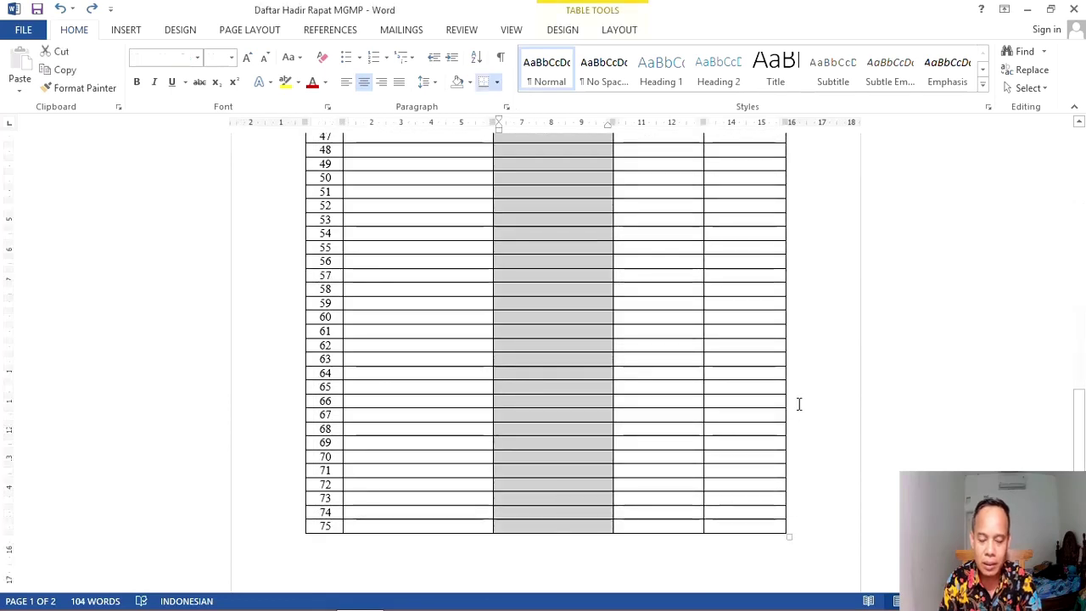
{"action": "scroll", "coordinate": [809, 393], "scroll_direction": "up", "scroll_amount": 7}
{"action": "scroll", "coordinate": [810, 393], "scroll_direction": "up", "scroll_amount": 5}
{"action": "scroll", "coordinate": [809, 395], "scroll_direction": "up", "scroll_amount": 3}
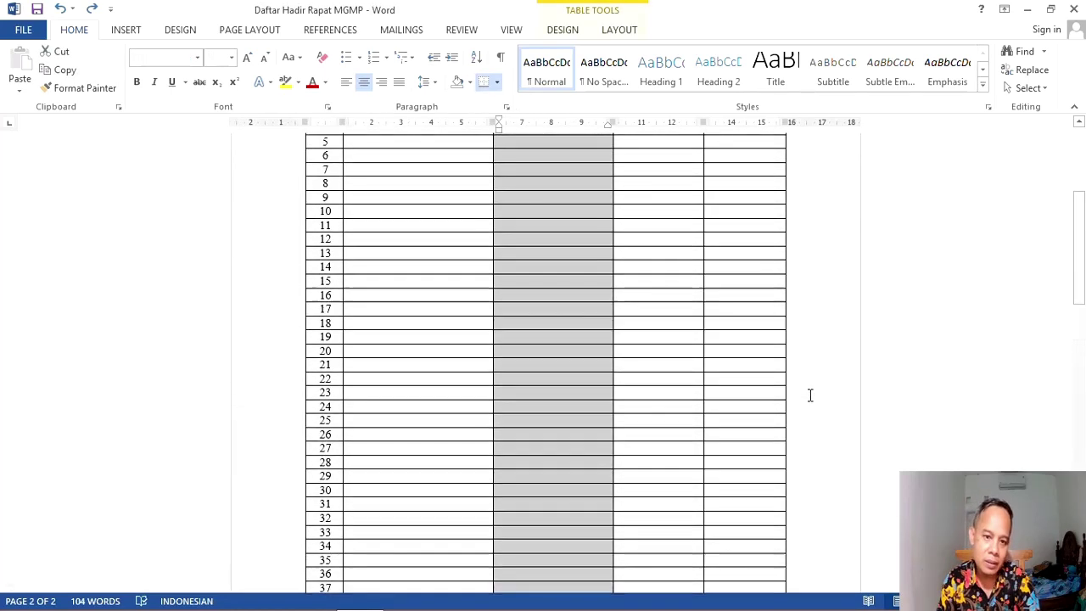
{"action": "scroll", "coordinate": [810, 395], "scroll_direction": "up", "scroll_amount": 5}
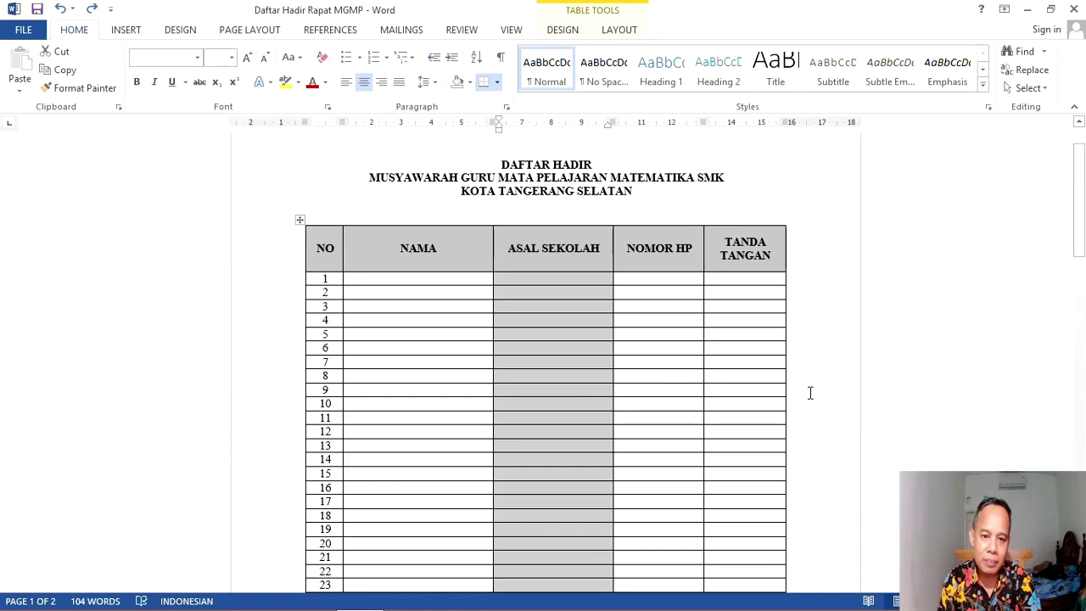
Step: In Table Properties, specify a 1 cm row height for the selected rows
{"action": "right_click", "coordinate": [546, 366]}
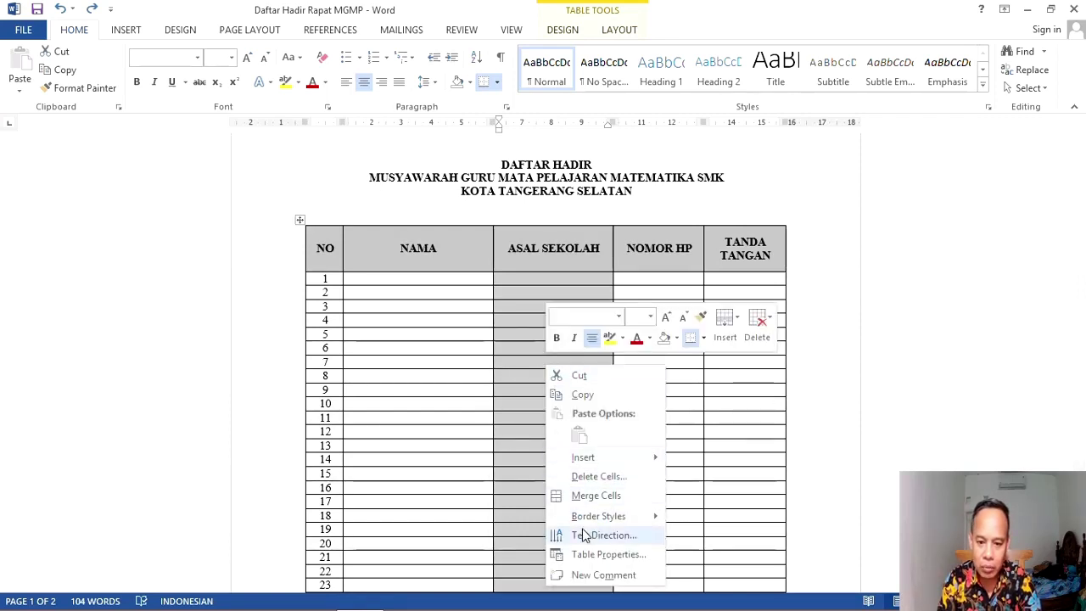
{"action": "left_click", "coordinate": [634, 555]}
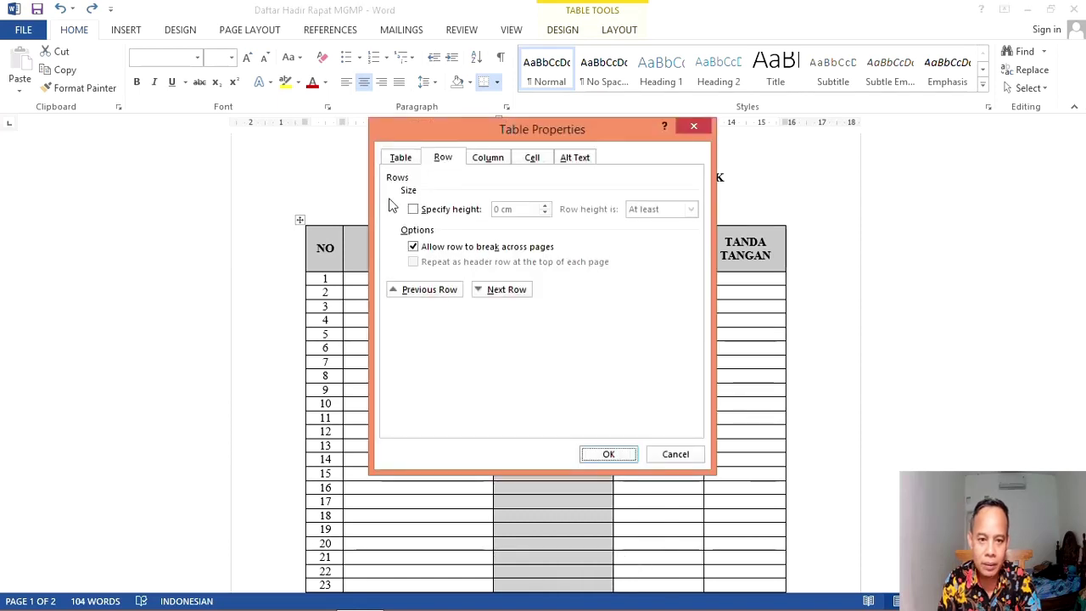
{"action": "left_click", "coordinate": [397, 158]}
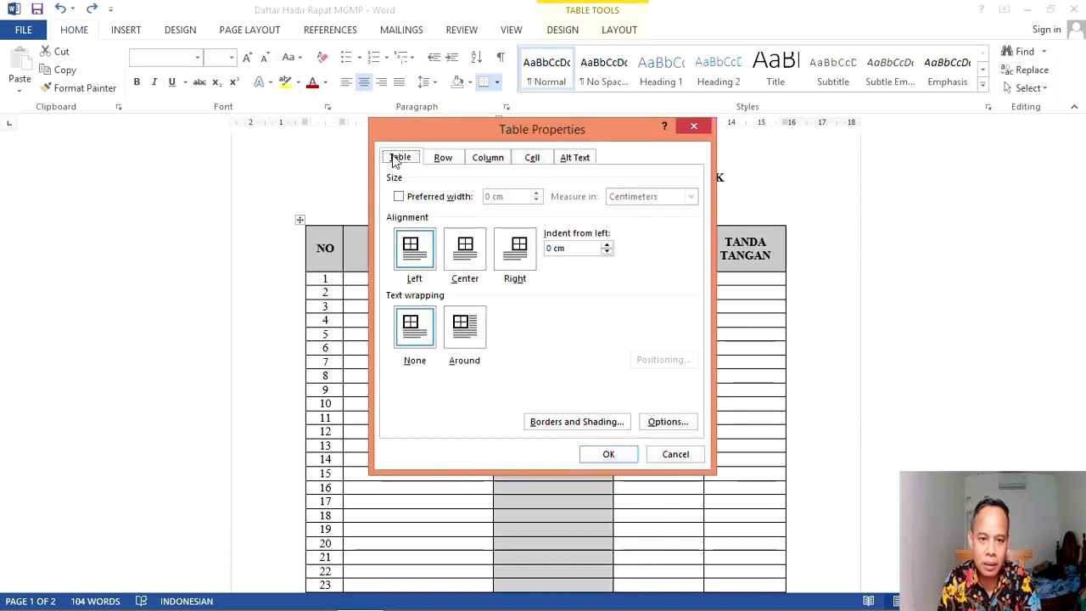
{"action": "left_click", "coordinate": [447, 162]}
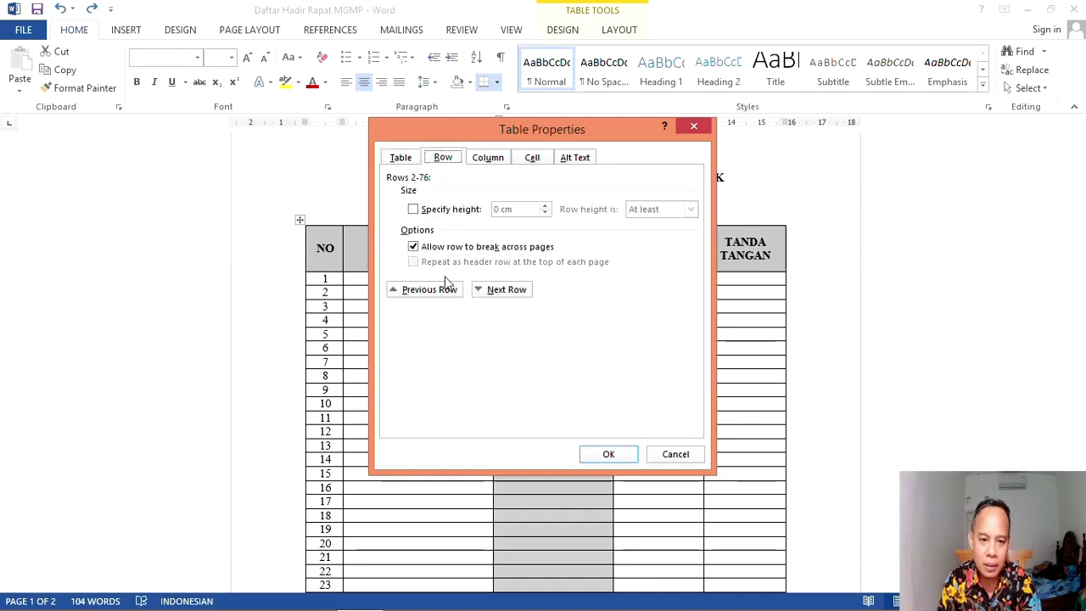
{"action": "left_click", "coordinate": [413, 210]}
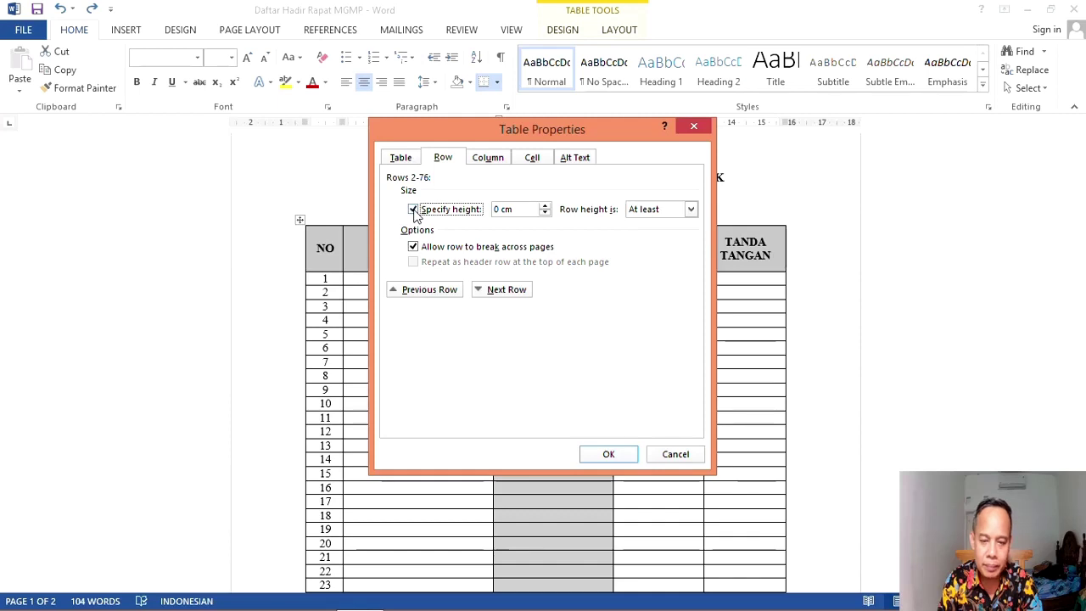
{"action": "left_click", "coordinate": [499, 210]}
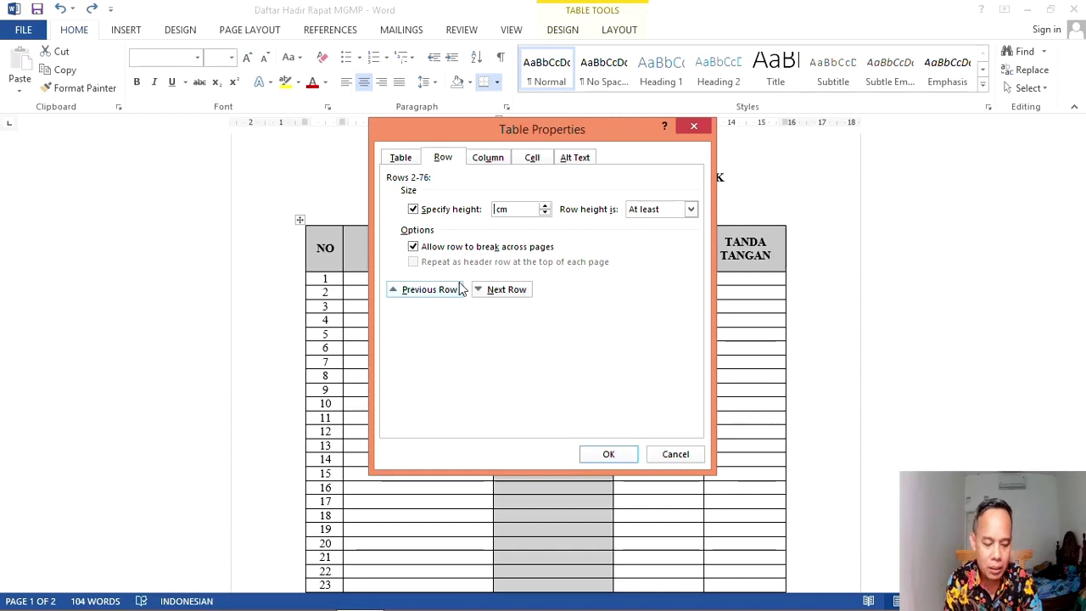
{"action": "type", "text": "1"}
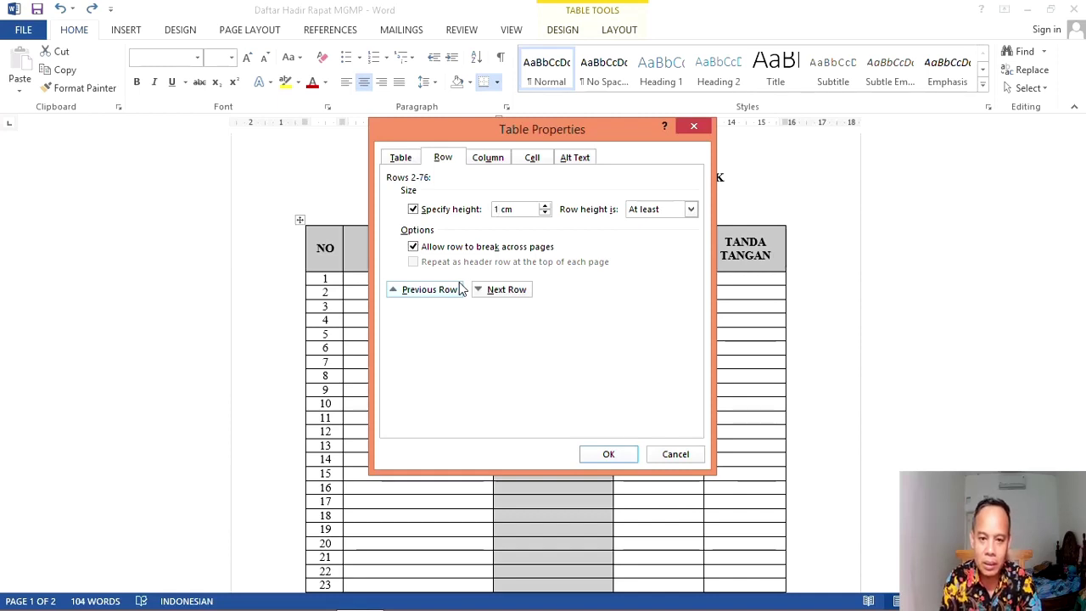
{"action": "left_click", "coordinate": [617, 453]}
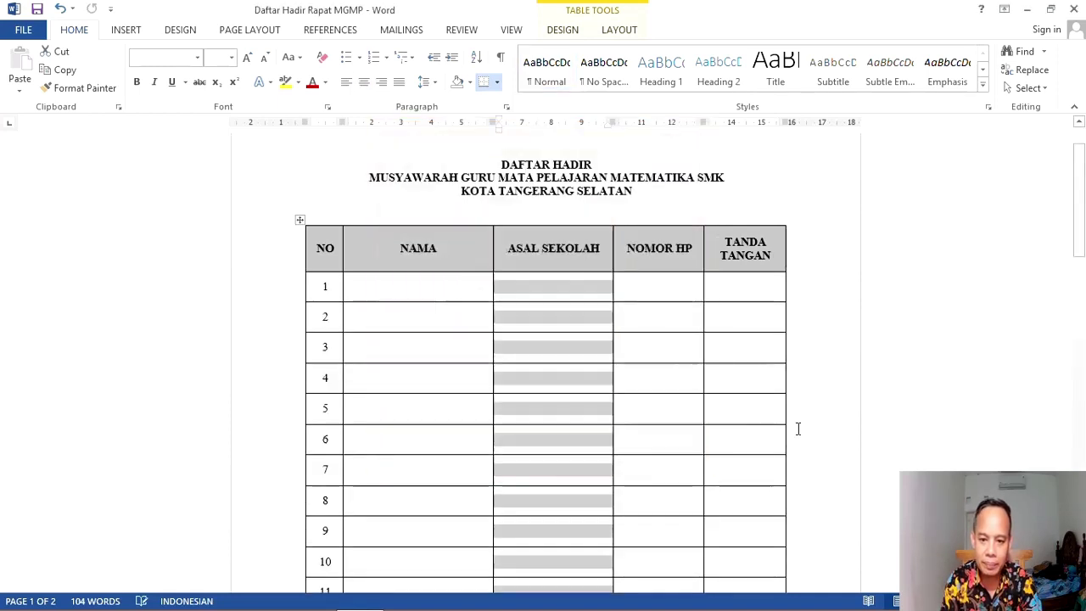
{"action": "left_click", "coordinate": [827, 410]}
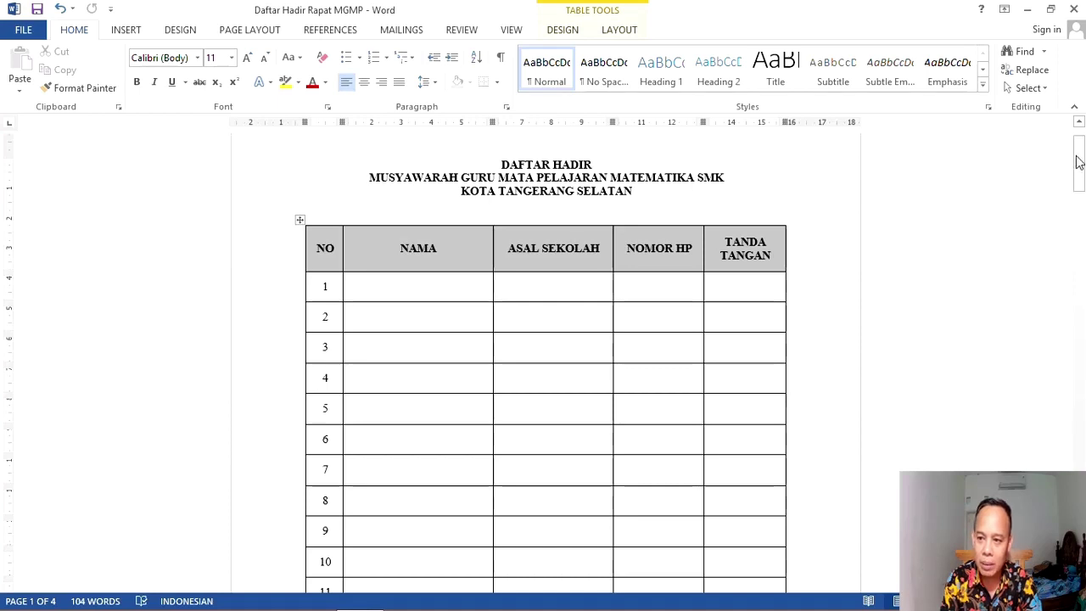
{"action": "mouse_move", "coordinate": [1078, 165]}
{"action": "left_mouse_down"}
{"action": "mouse_move", "coordinate": [1083, 479]}
{"action": "mouse_move", "coordinate": [1082, 153]}
{"action": "left_mouse_up"}
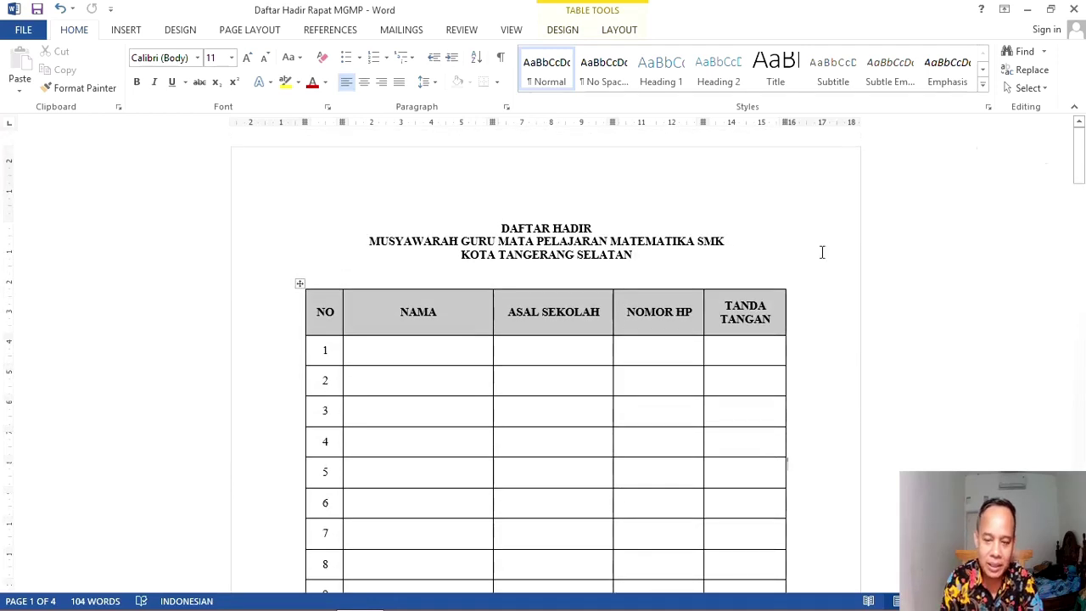